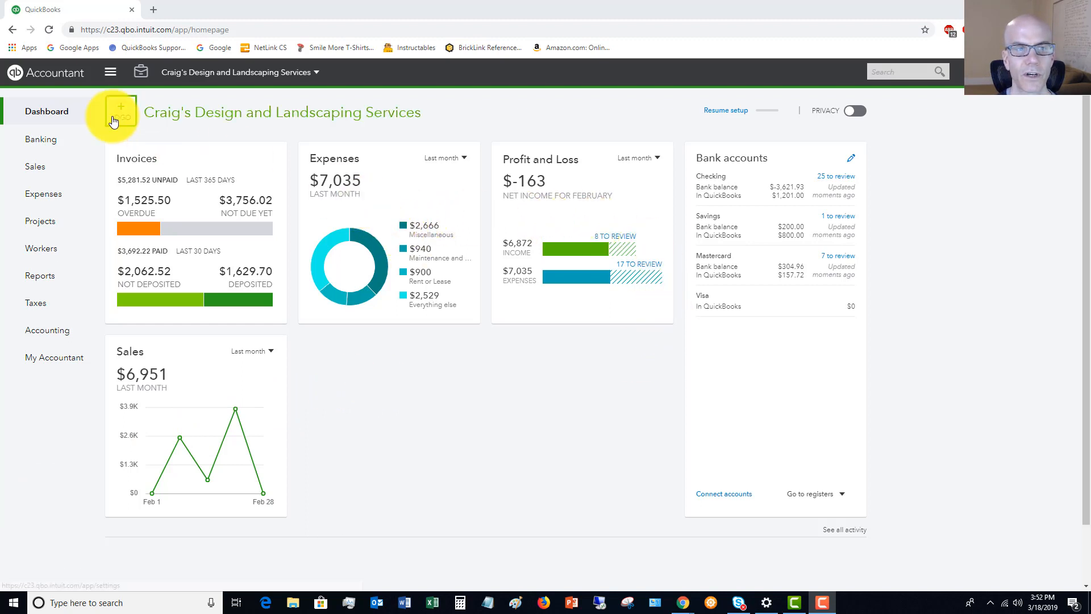
# - Open the bank feeds and view the downloaded transactions of the Savings and Mastercard accounts
pyautogui.moveTo(44, 144)
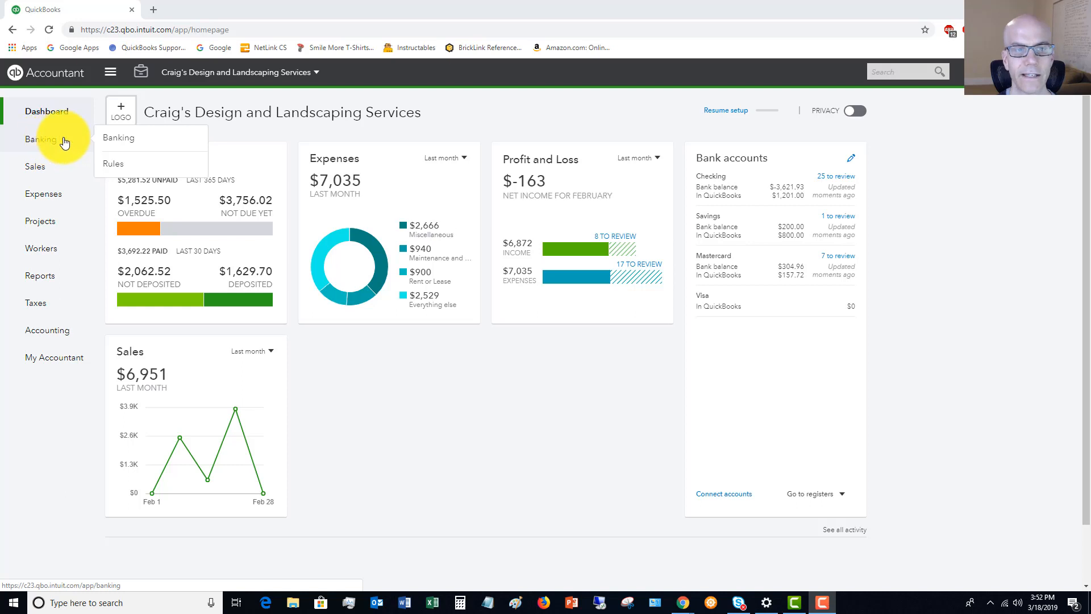
pyautogui.click(120, 140)
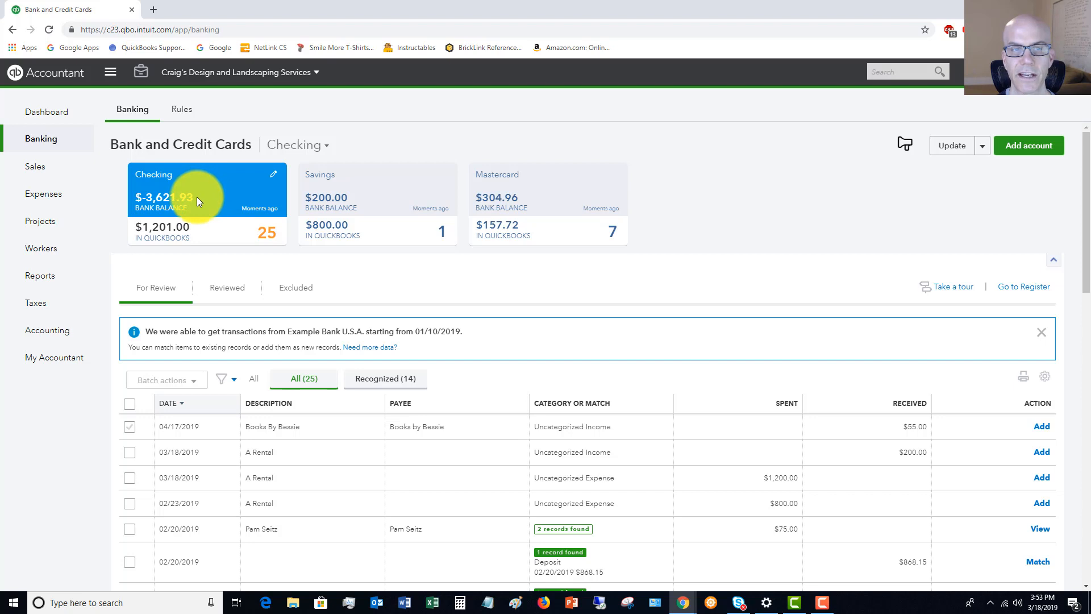
pyautogui.click(390, 199)
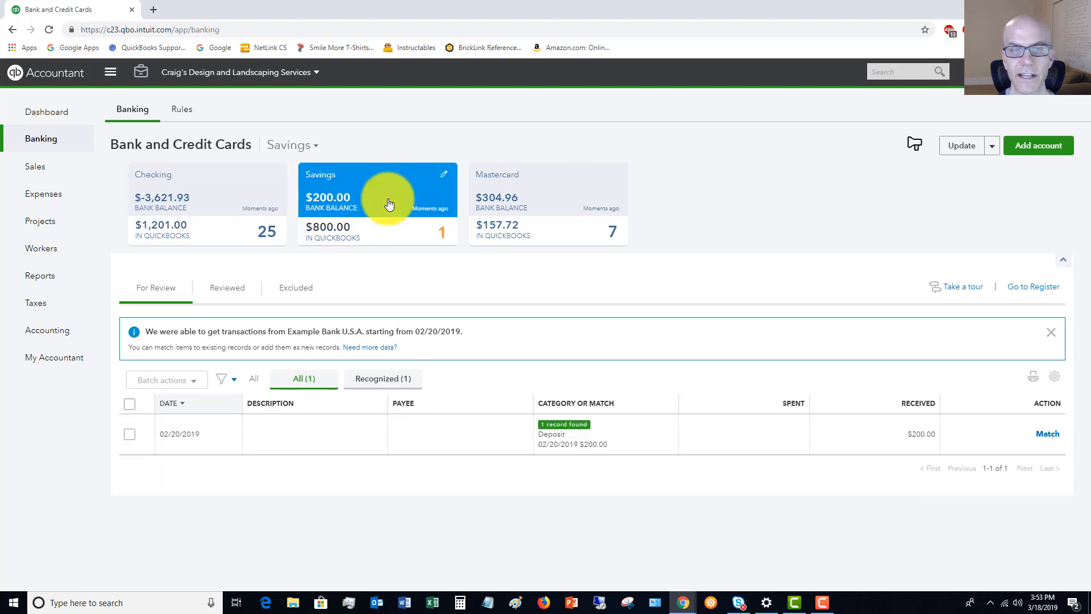
pyautogui.click(535, 204)
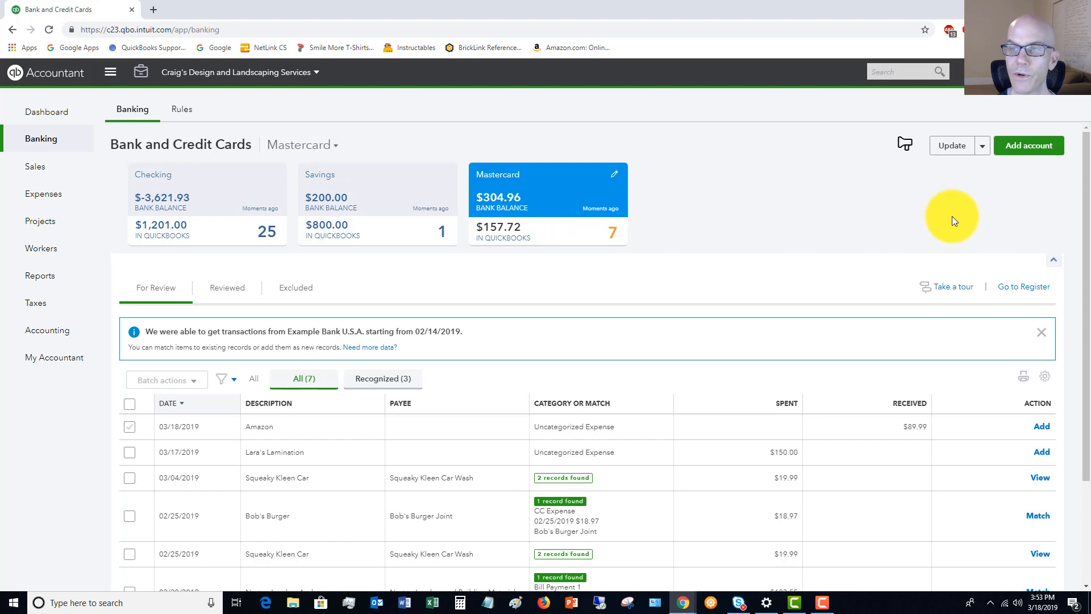
# - Try to connect a Bank of America account, and return to the bank feeds without connecting one
pyautogui.click(1029, 150)
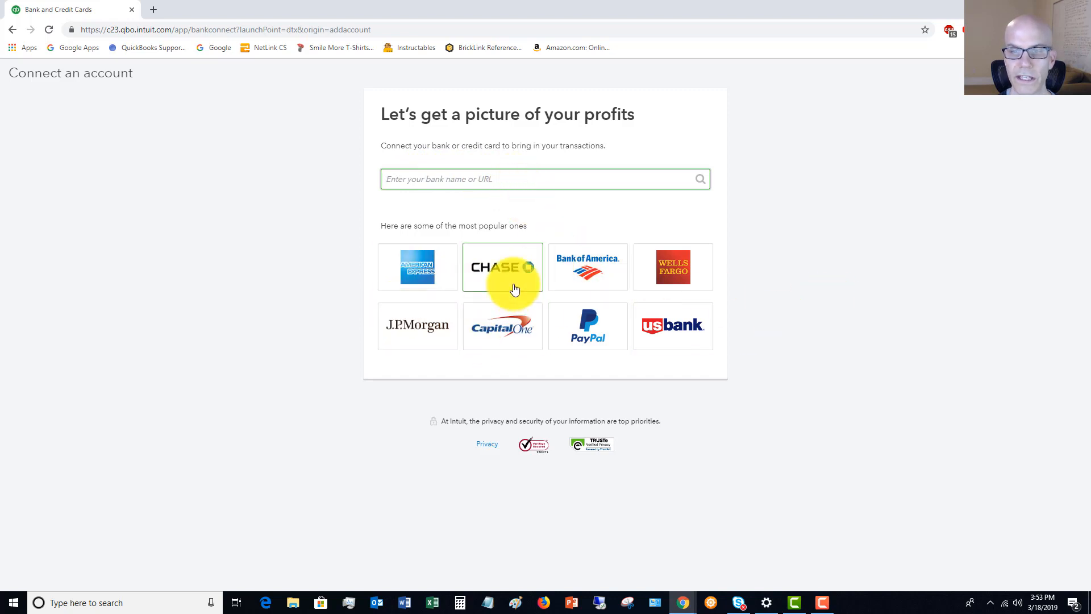
pyautogui.click(582, 267)
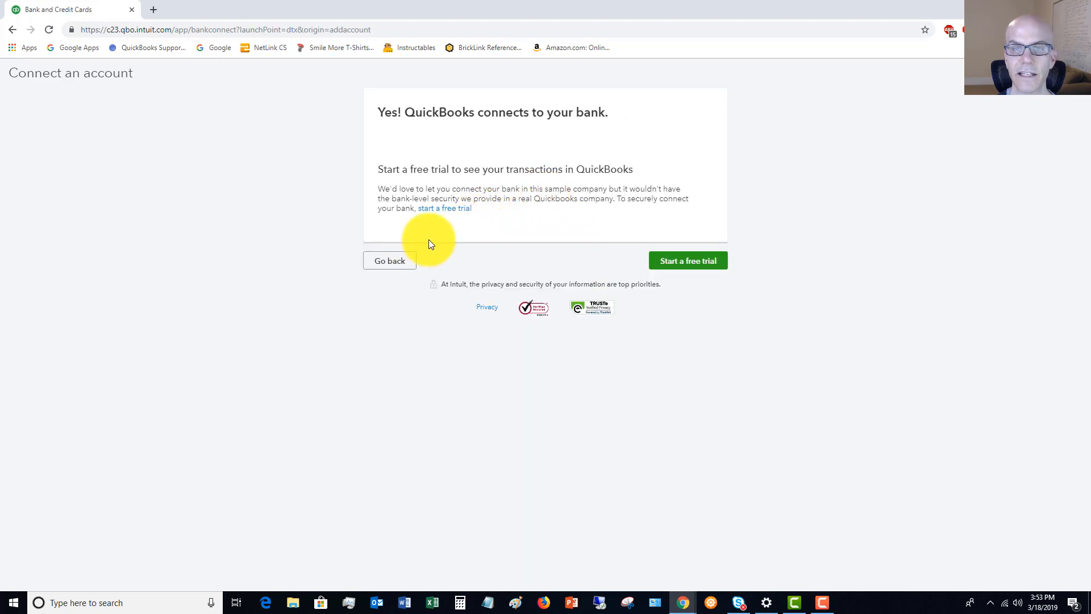
pyautogui.click(387, 263)
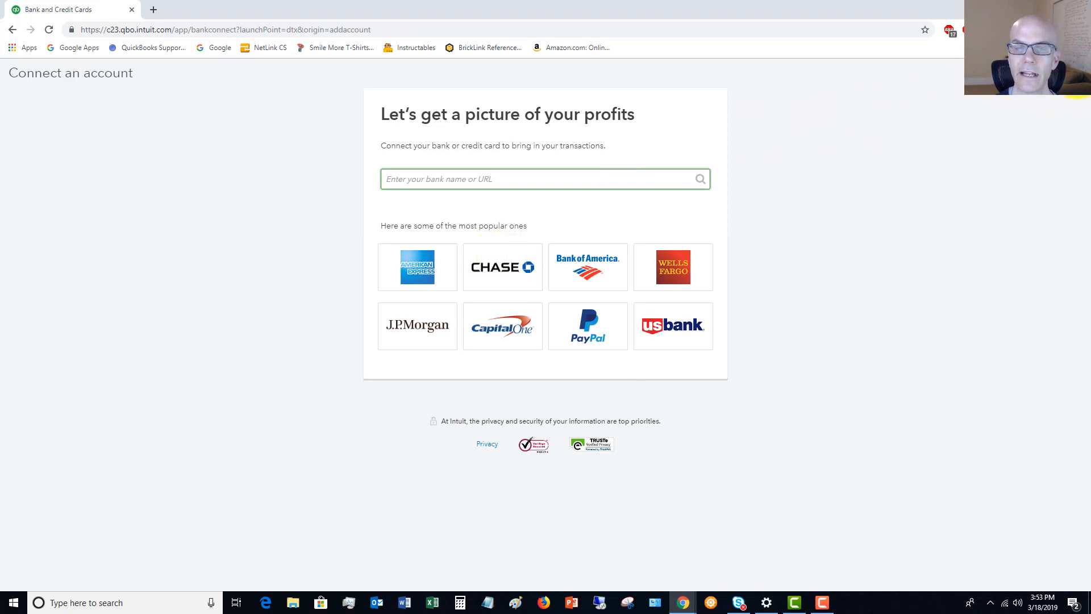
pyautogui.click(1076, 72)
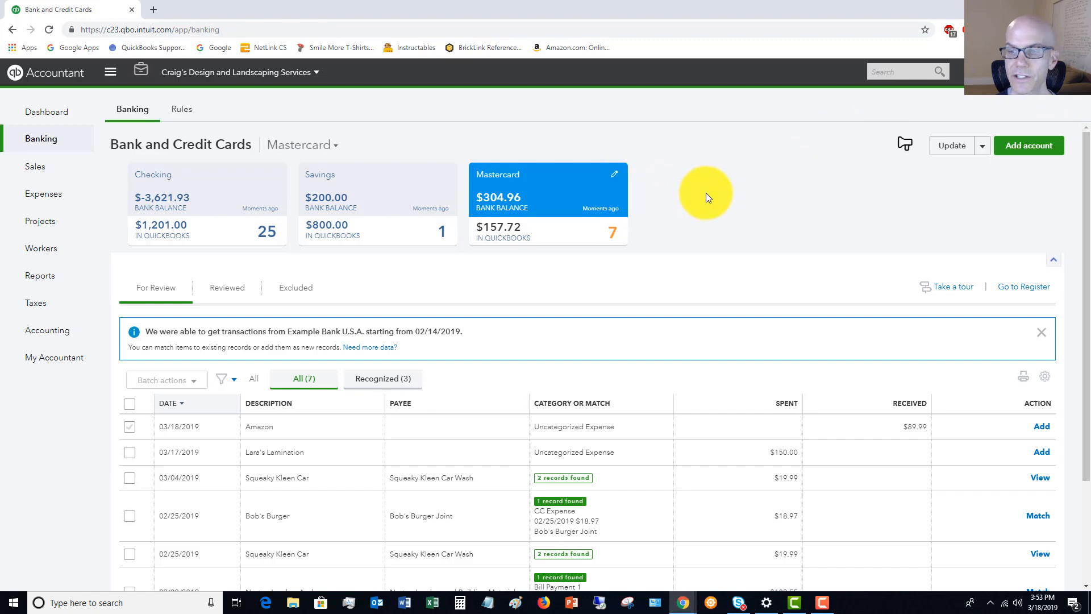
# - Match the 02/25/2019 Bob's Burger transaction in the Mastercard feed to the suggested Bob's Burger Joint credit card expense
pyautogui.scroll(-2, 705, 193)
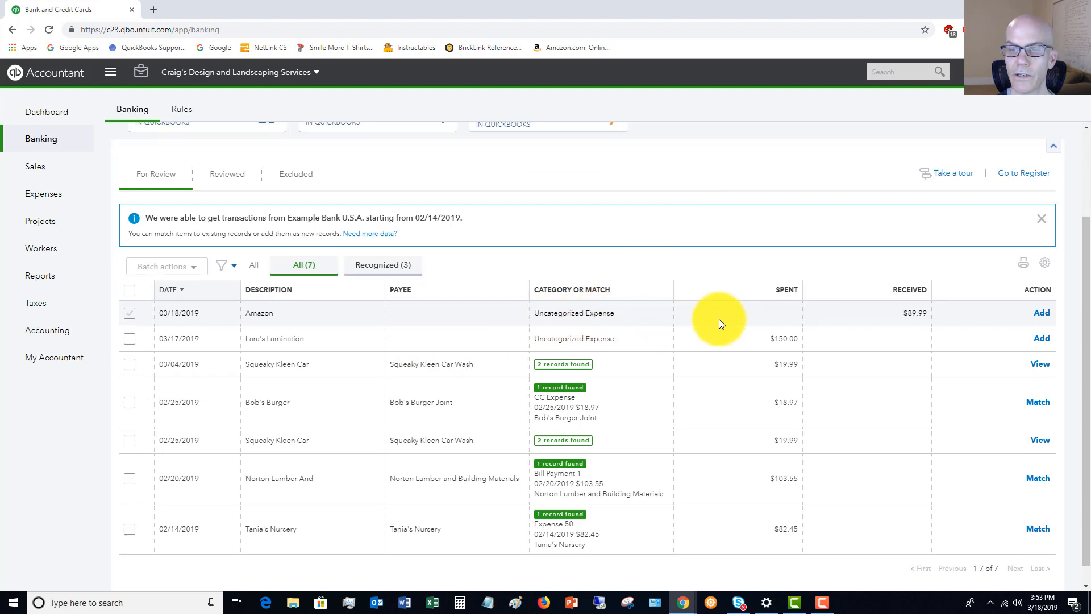
pyautogui.scroll(1, 718, 319)
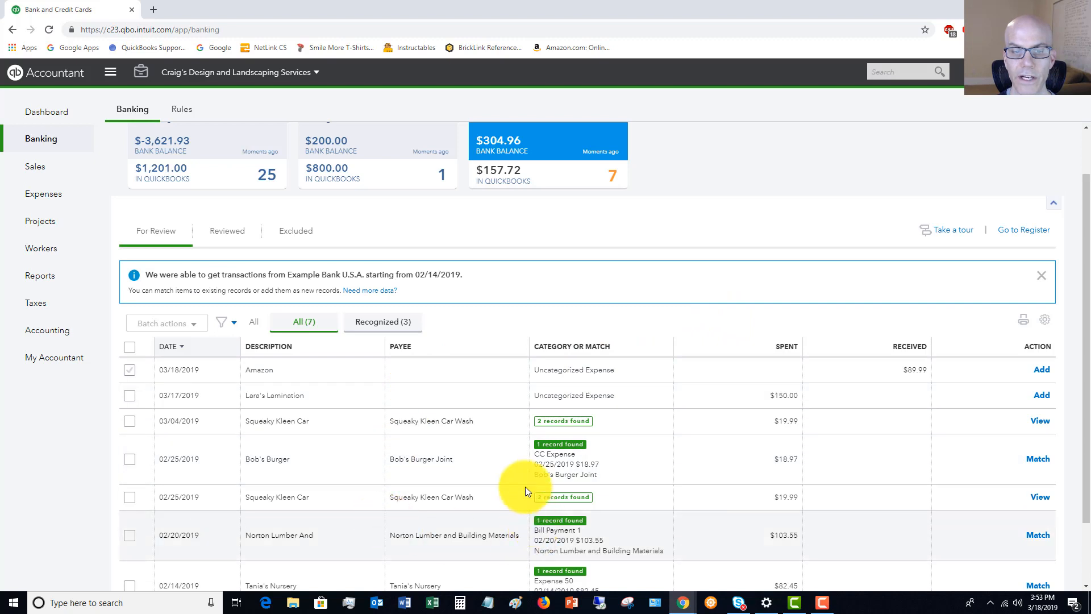
pyautogui.scroll(-1, 646, 434)
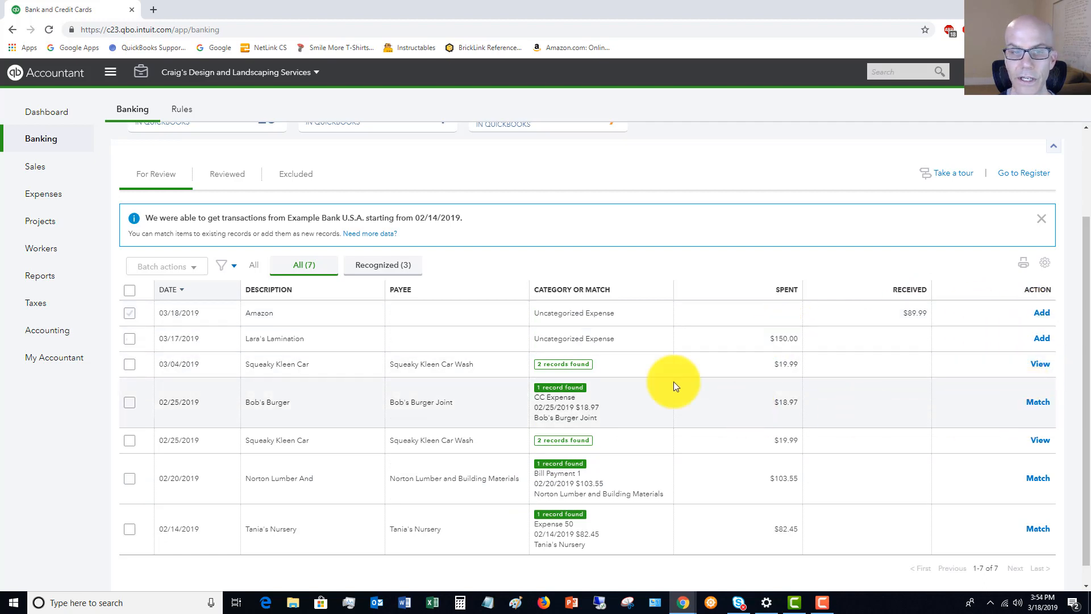
pyautogui.scroll(1, 475, 324)
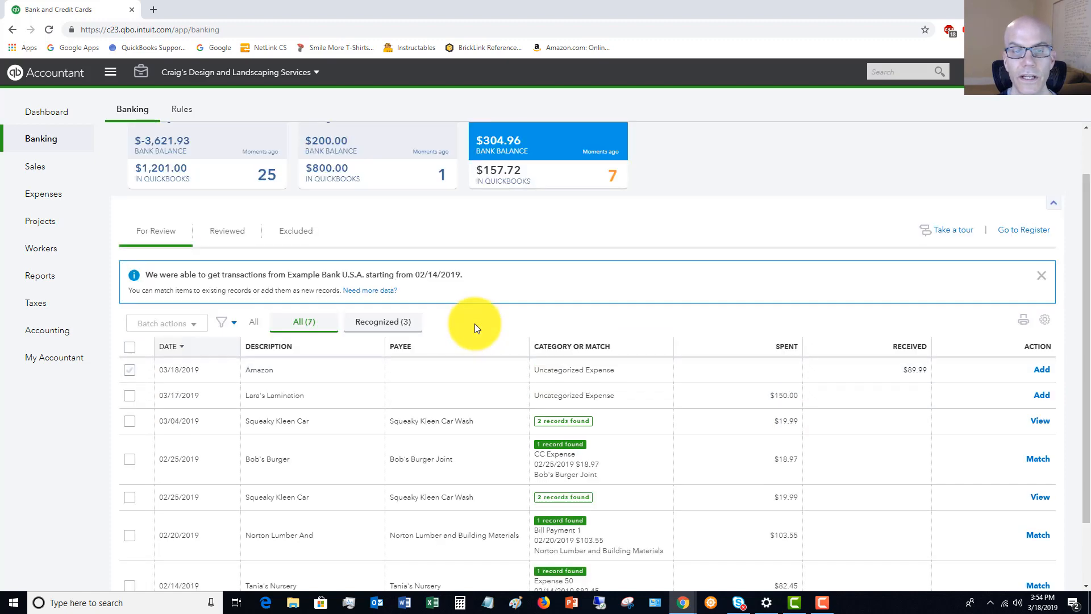
pyautogui.scroll(-1, 474, 323)
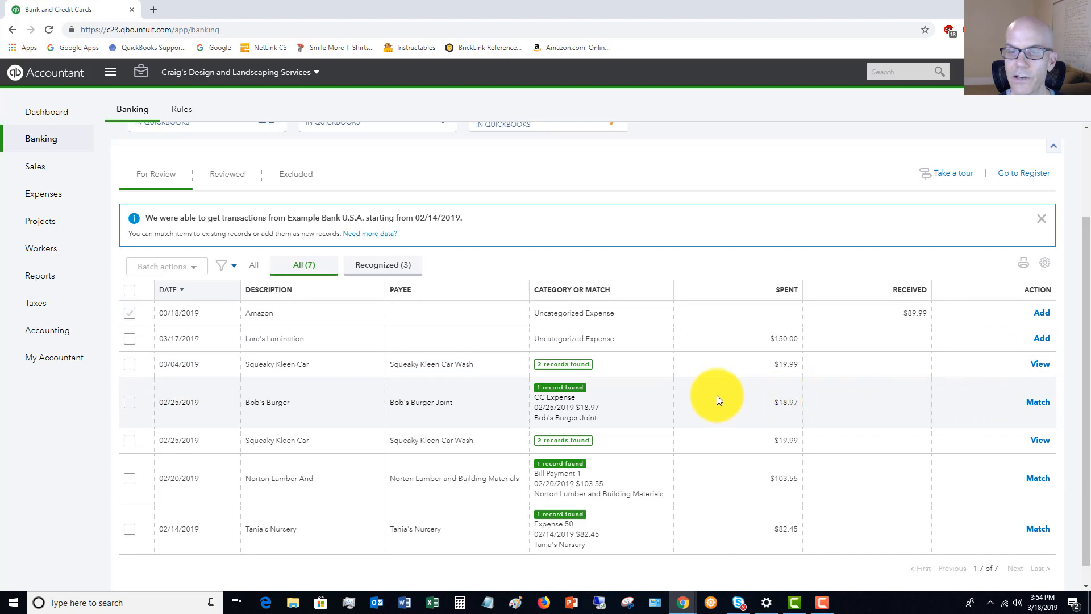
pyautogui.click(640, 405)
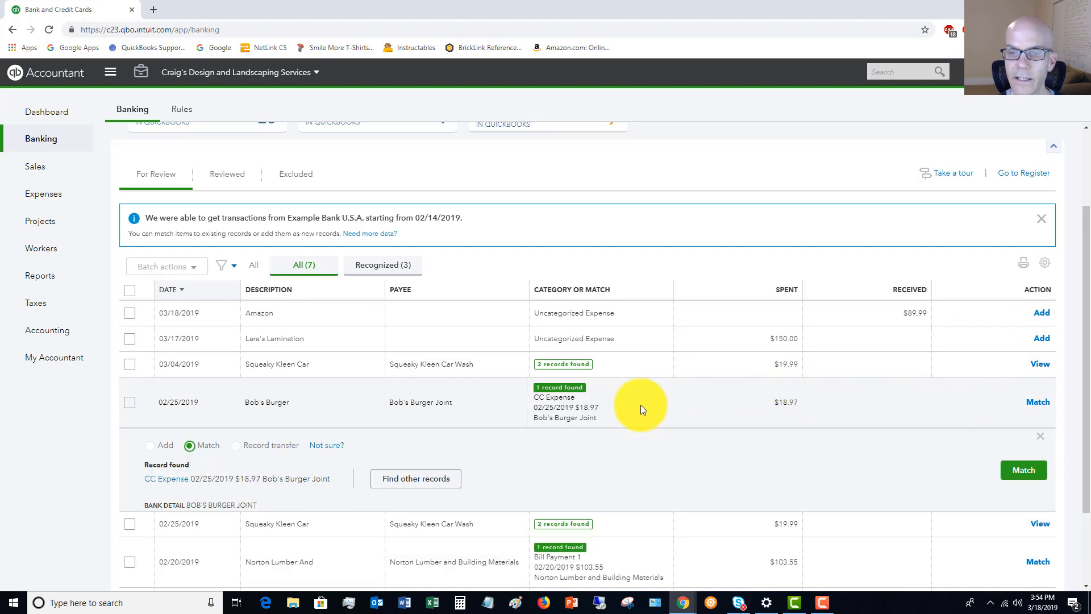
pyautogui.scroll(-2, 640, 404)
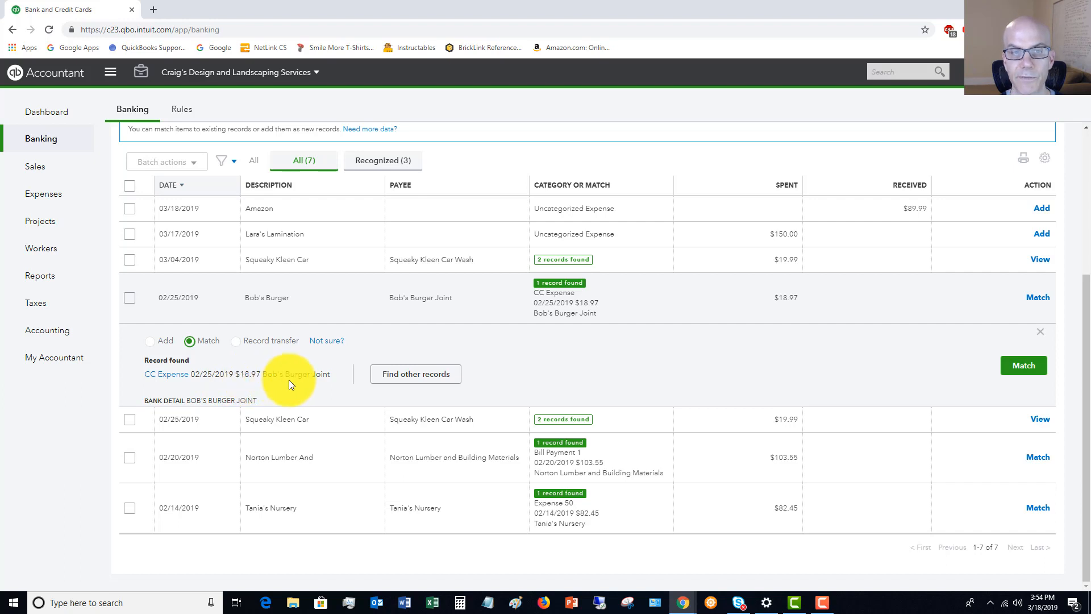
pyautogui.click(412, 376)
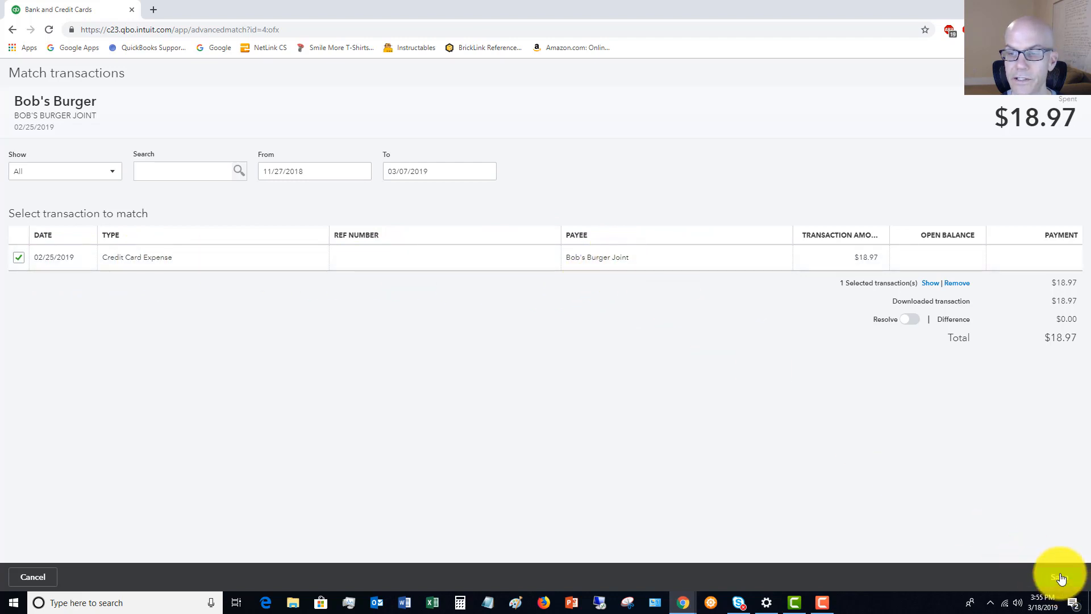
pyautogui.click(1072, 73)
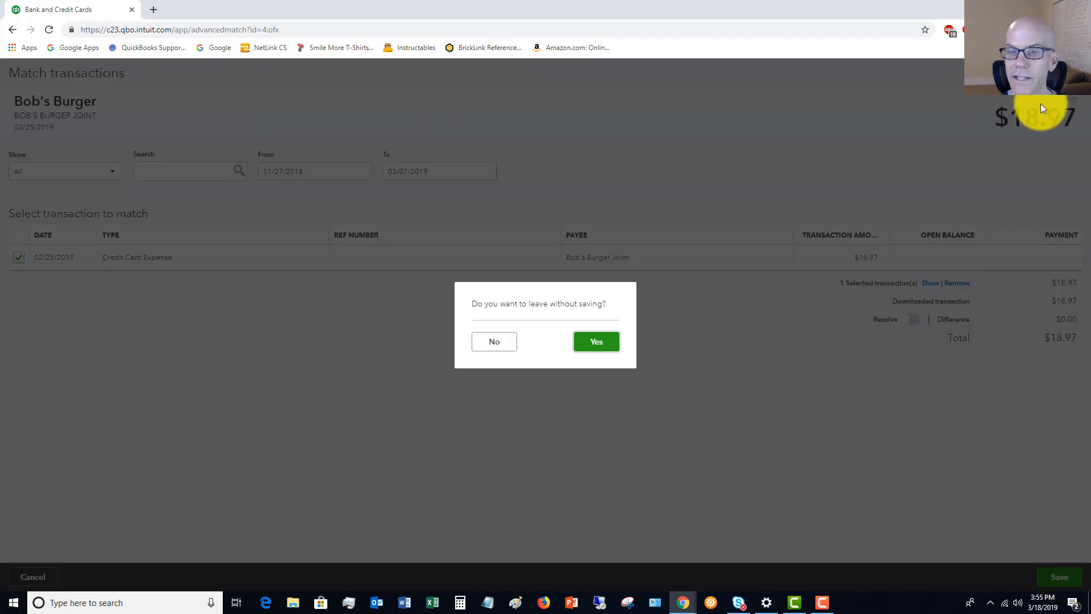
pyautogui.click(588, 344)
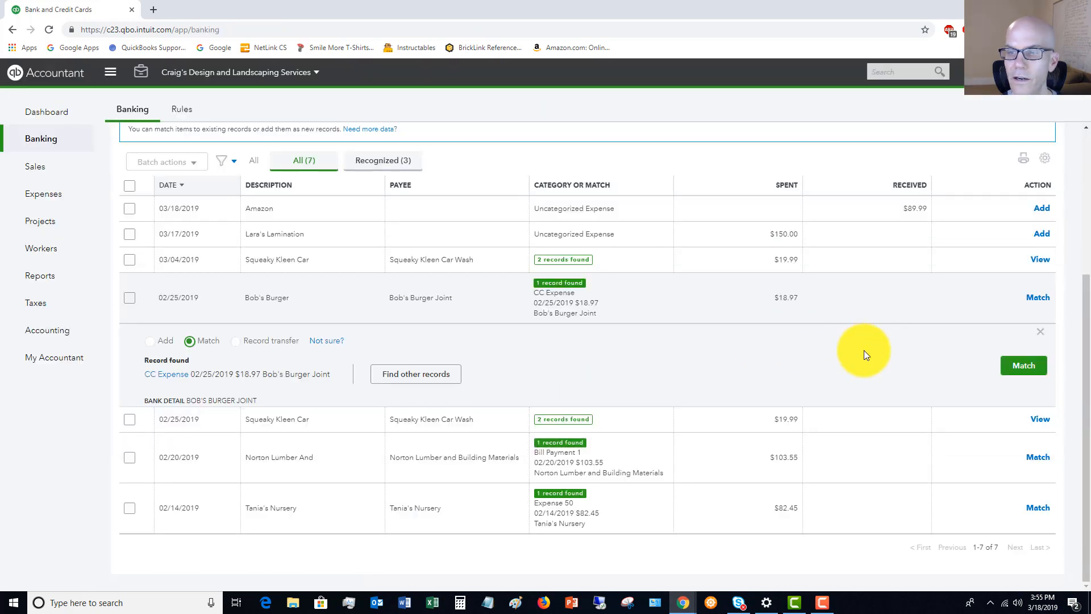
pyautogui.click(1011, 365)
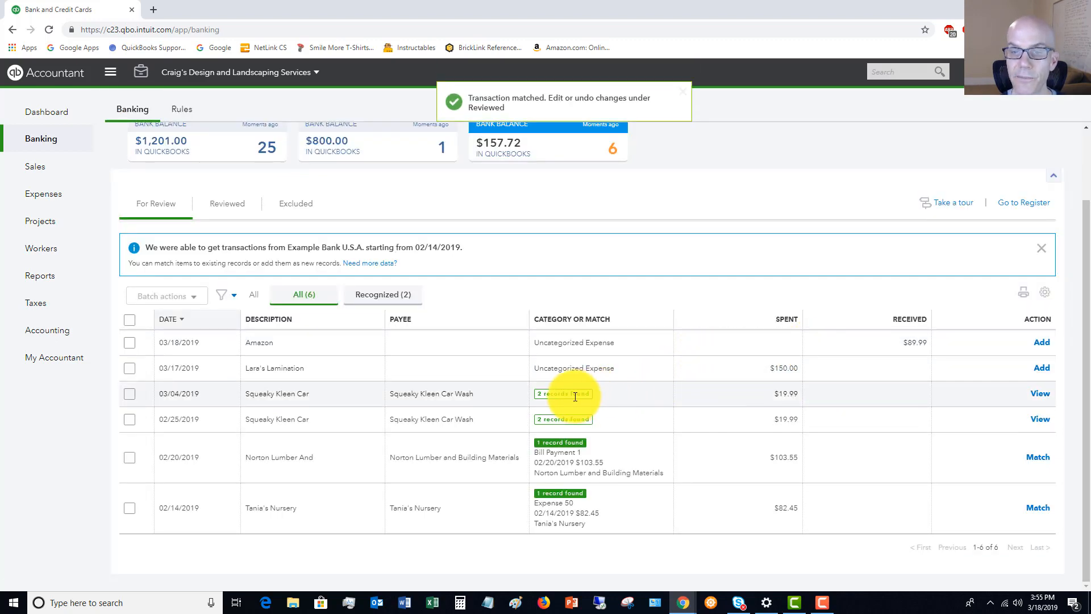
# - Inspect the suggested matches for the 03/04/2019 Squeaky Kleen Car transaction and the payee and category fields of the Lara's Lamination transaction
pyautogui.click(617, 394)
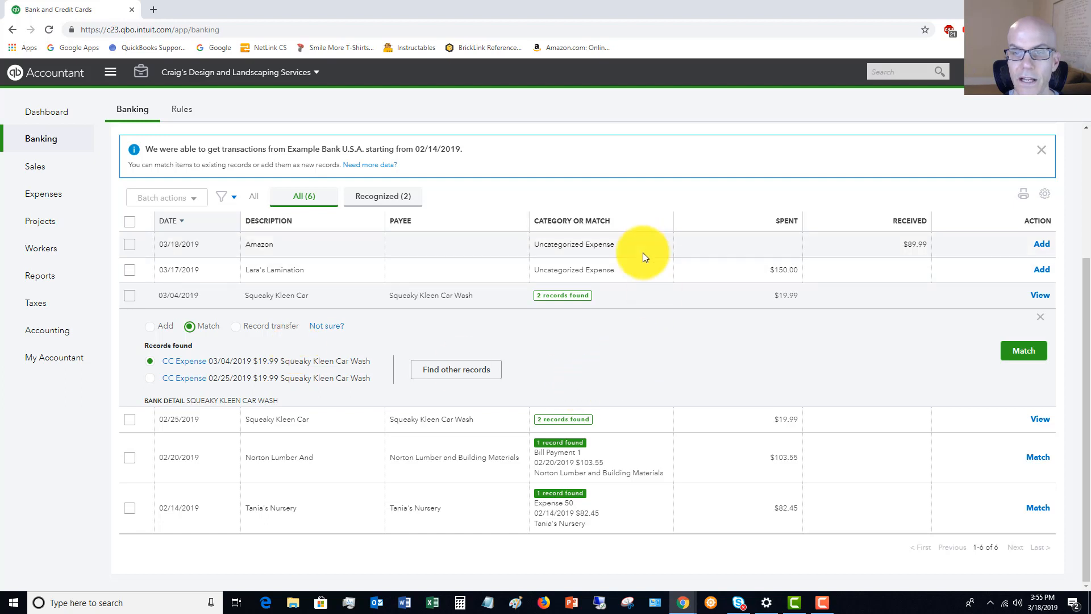
pyautogui.click(639, 270)
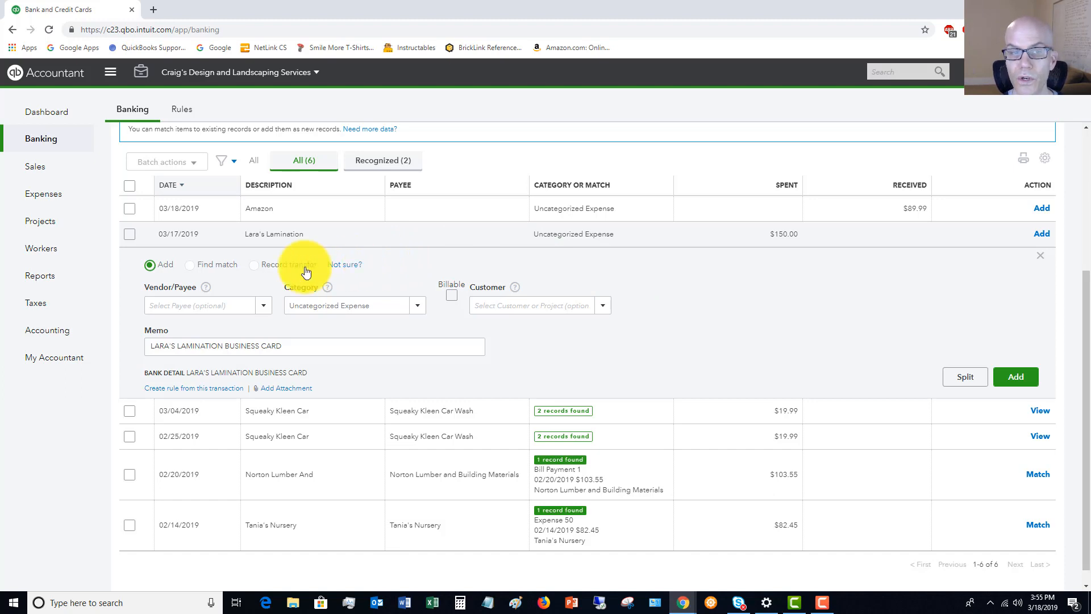
pyautogui.click(236, 304)
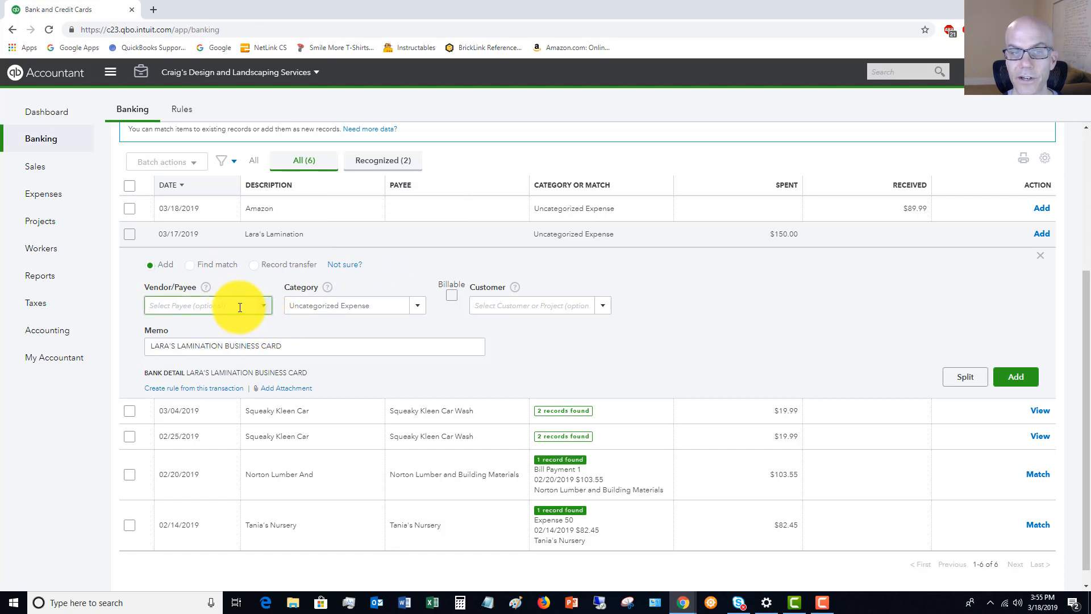
pyautogui.click(359, 306)
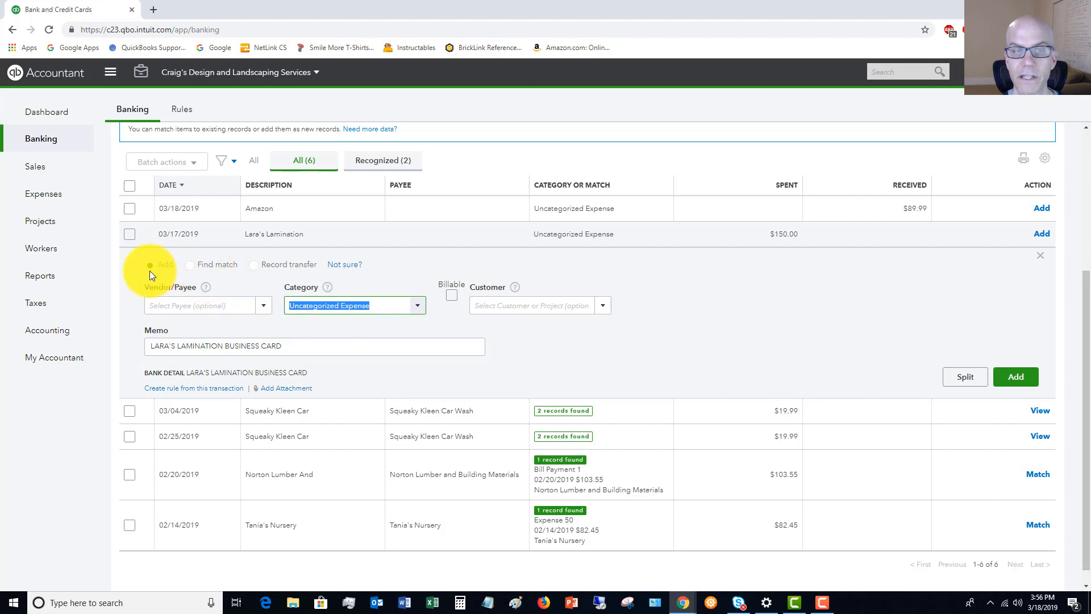
# - Look through the existing records that could match the Lara's Lamination transaction, and leave without selecting one
pyautogui.click(191, 265)
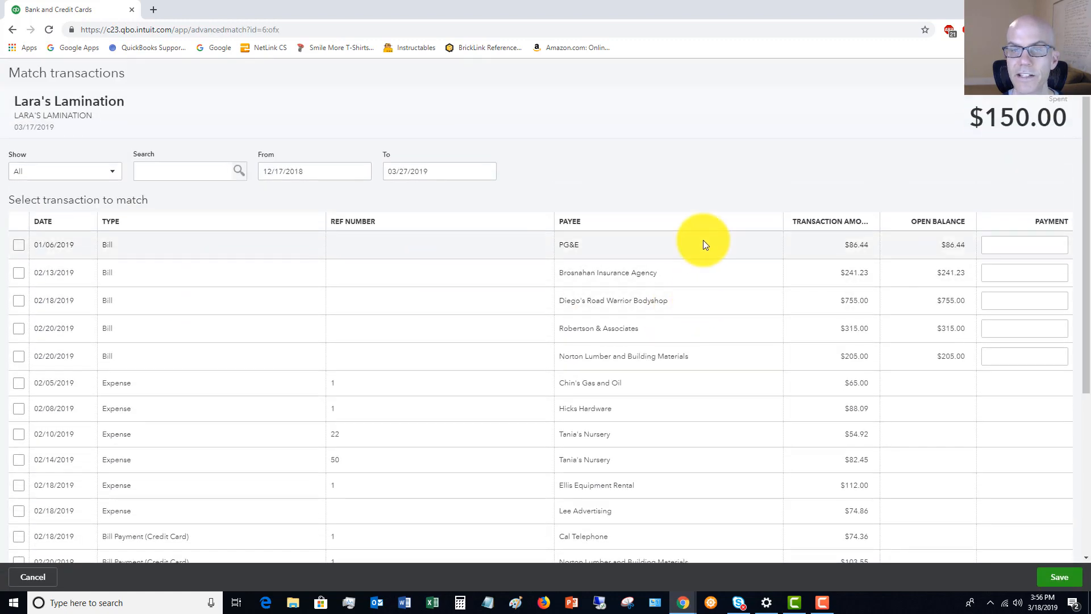
pyautogui.scroll(-5, 672, 254)
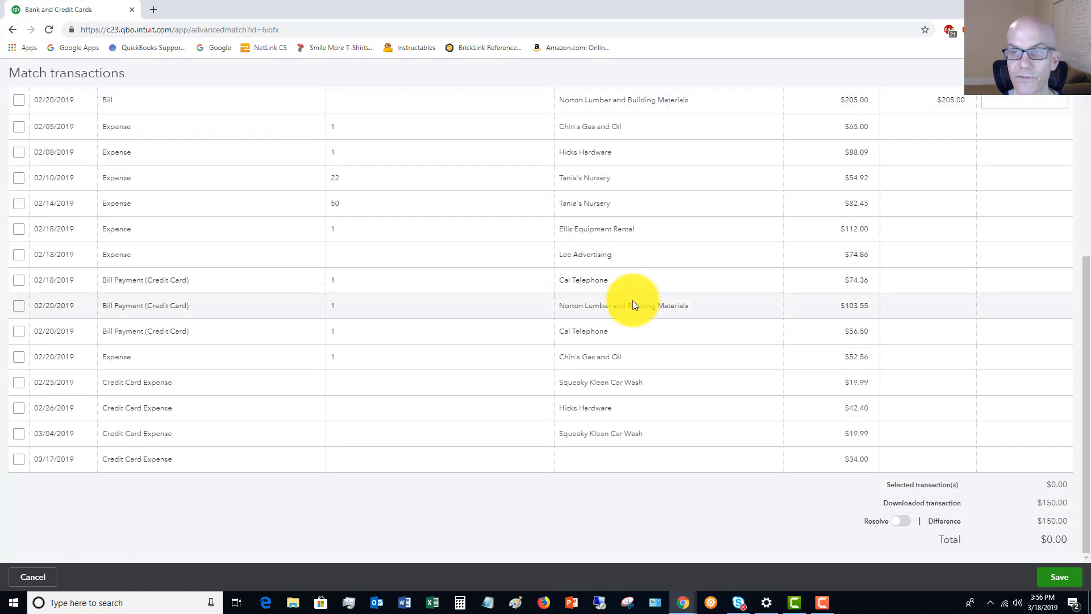
pyautogui.scroll(4, 633, 300)
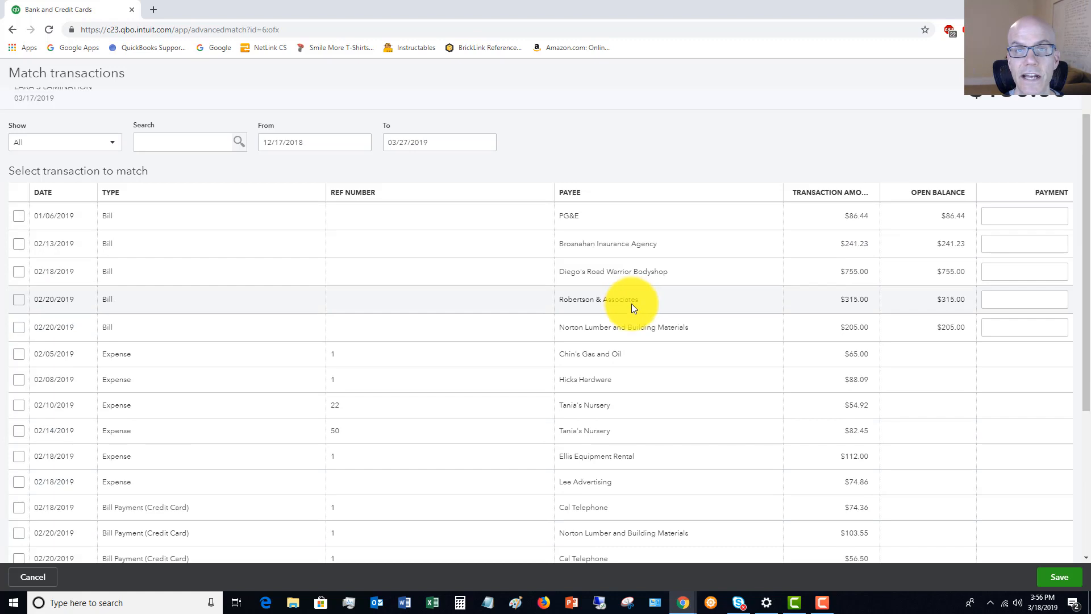
pyautogui.scroll(1, 631, 303)
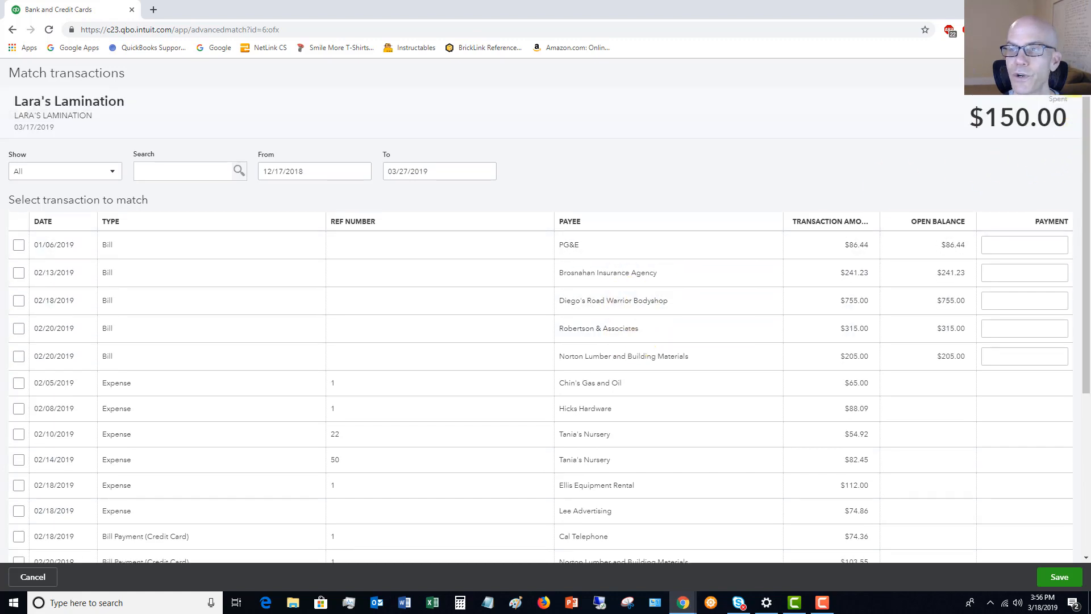
pyautogui.click(1072, 73)
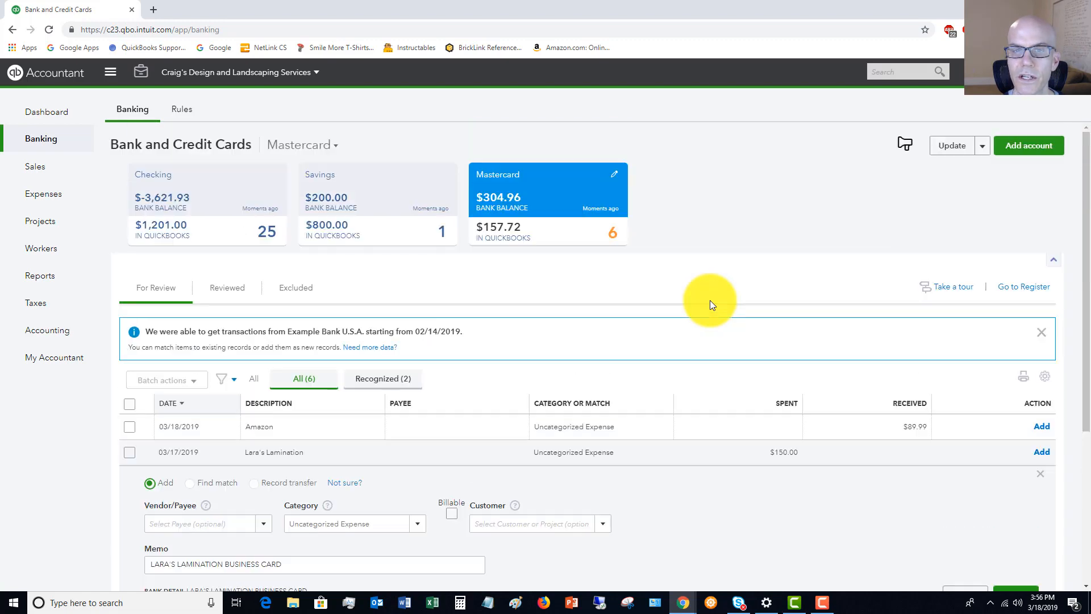
# - Examine the Checking account's downloaded transactions awaiting review, including their categories and suggested matches
pyautogui.click(195, 183)
pyautogui.scroll(-3, 667, 296)
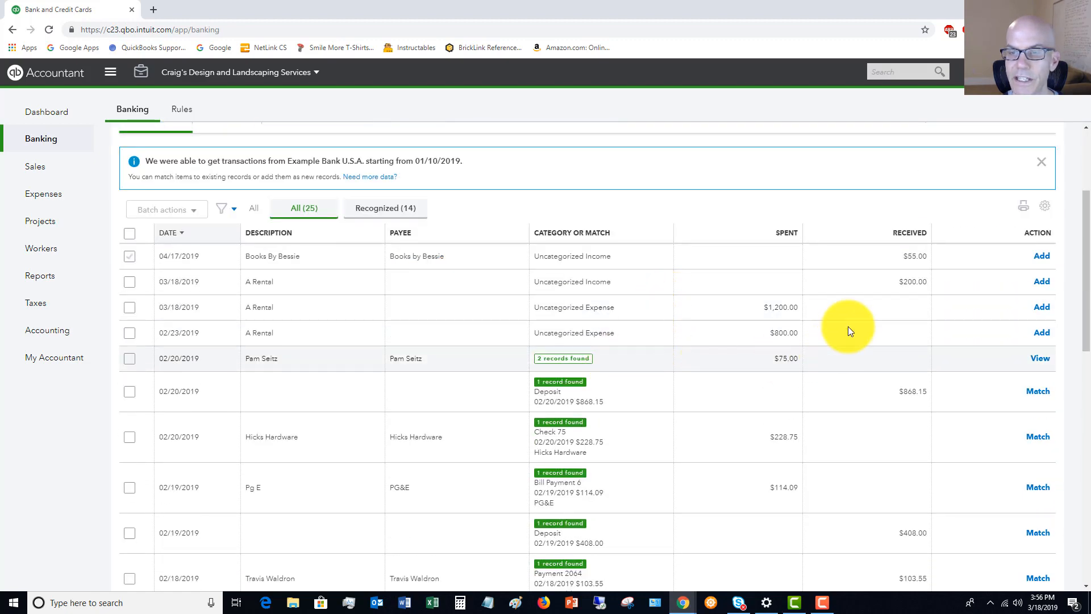
pyautogui.scroll(-3, 642, 336)
pyautogui.scroll(-10, 641, 337)
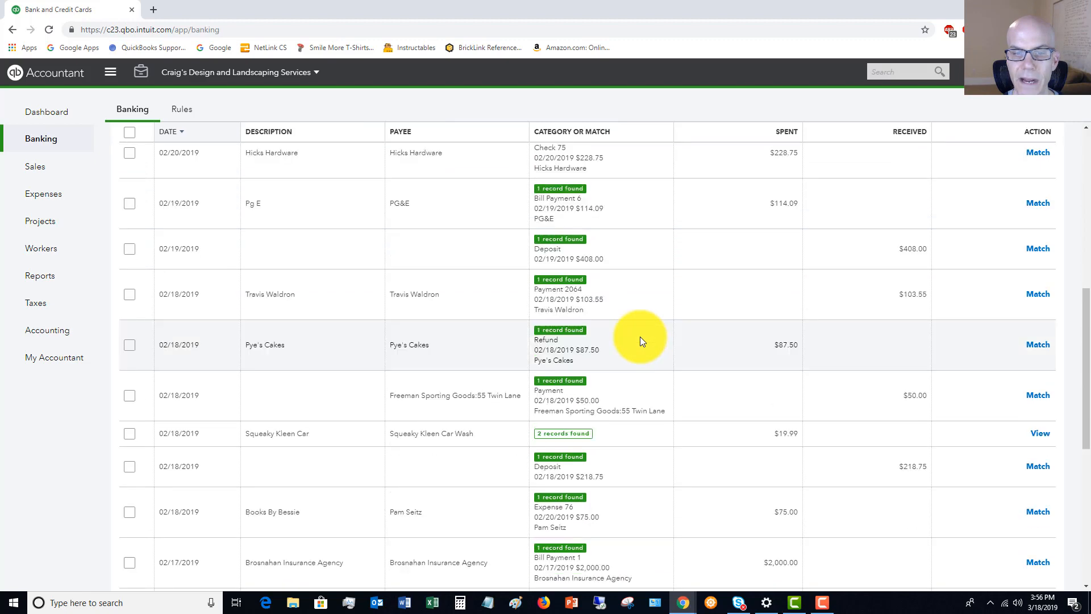
pyautogui.scroll(15, 639, 337)
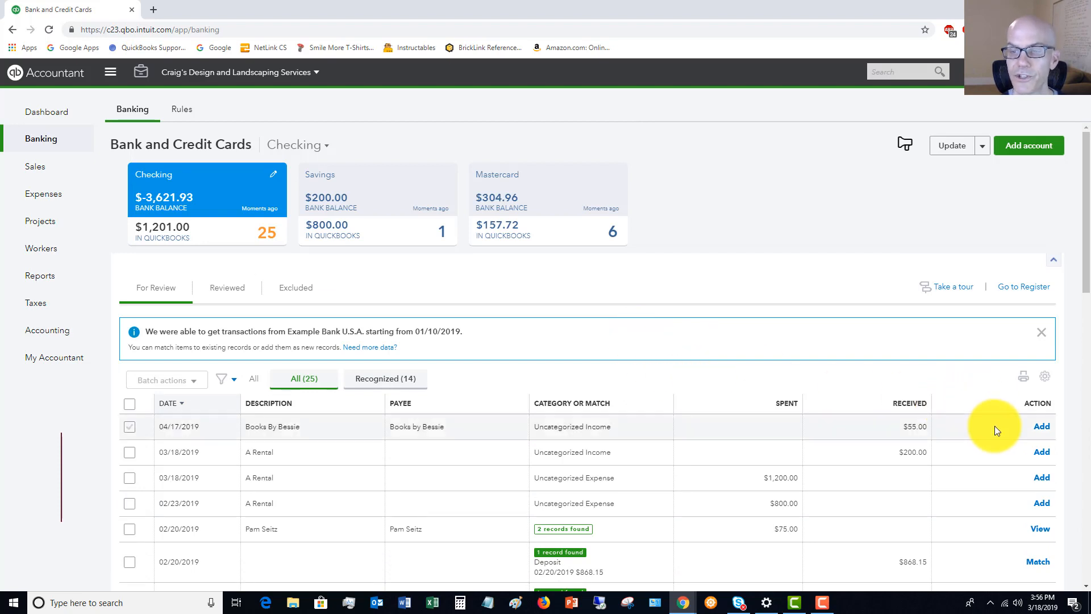
pyautogui.scroll(-1, 932, 475)
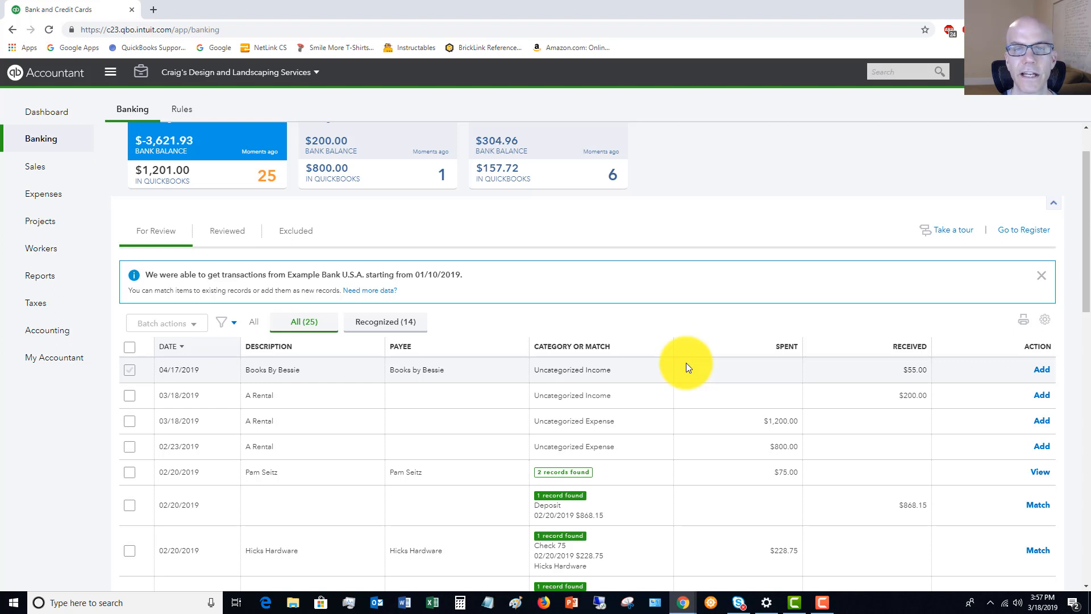
pyautogui.scroll(1, 686, 362)
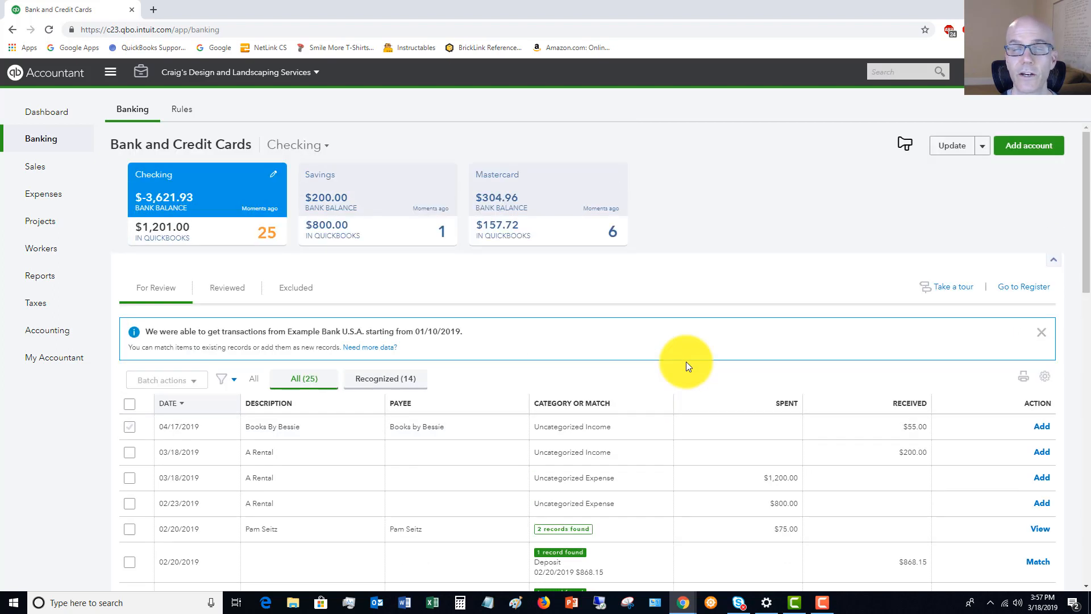